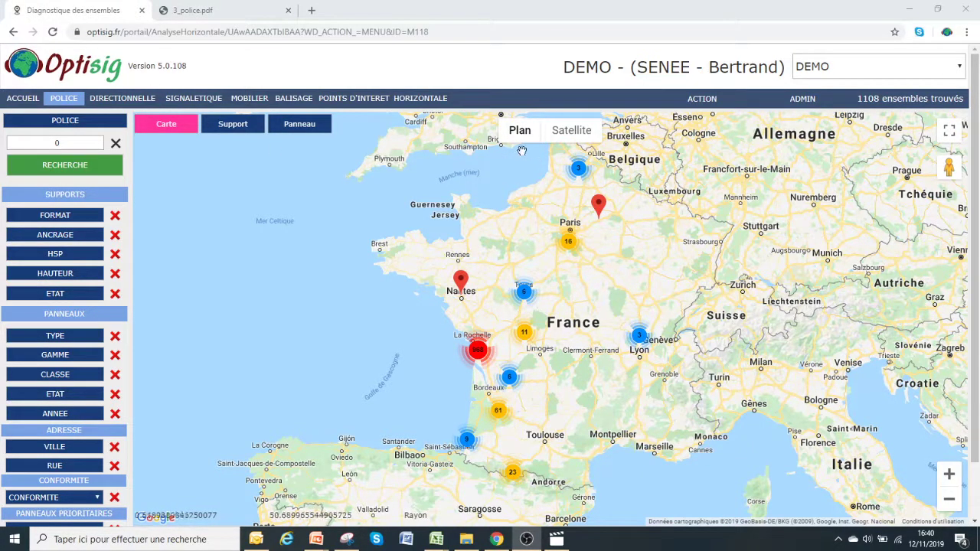
Display the map as satellite imagery and list the police sign panels filtered on the state A REMPLACER
left_click(571, 131)
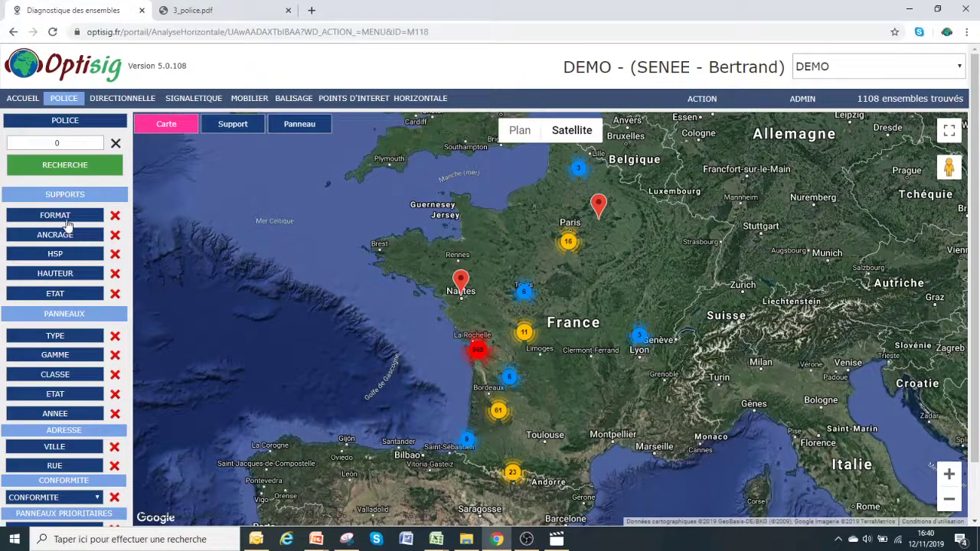
left_click(70, 396)
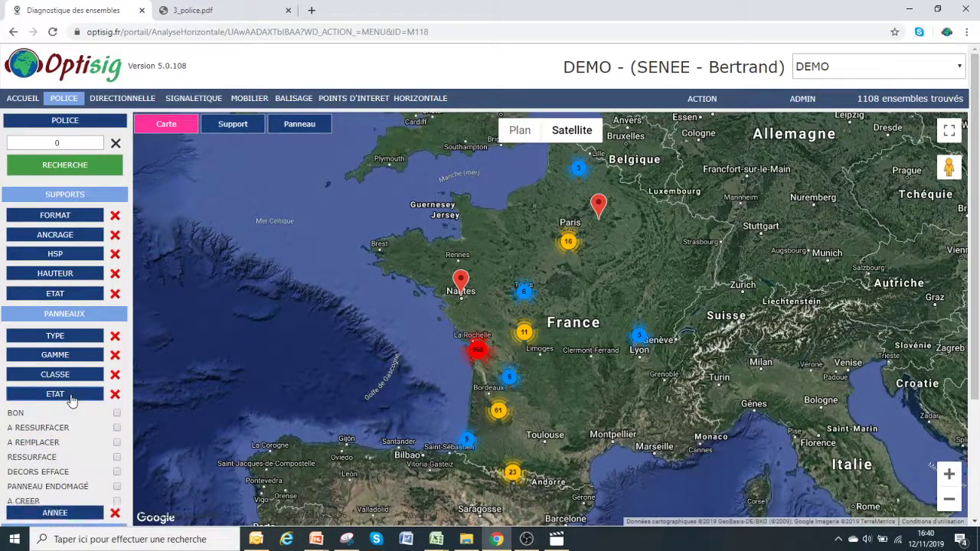
left_click(116, 443)
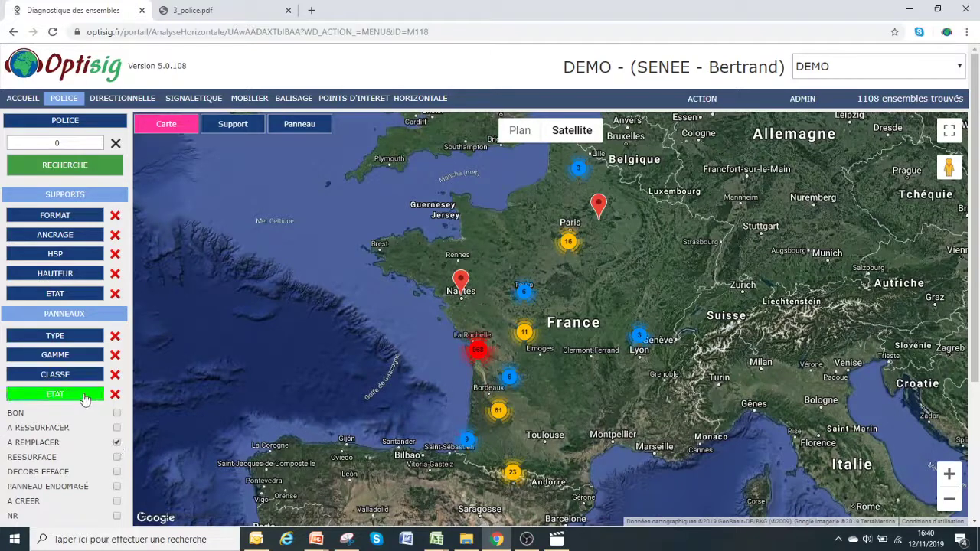
left_click(85, 398)
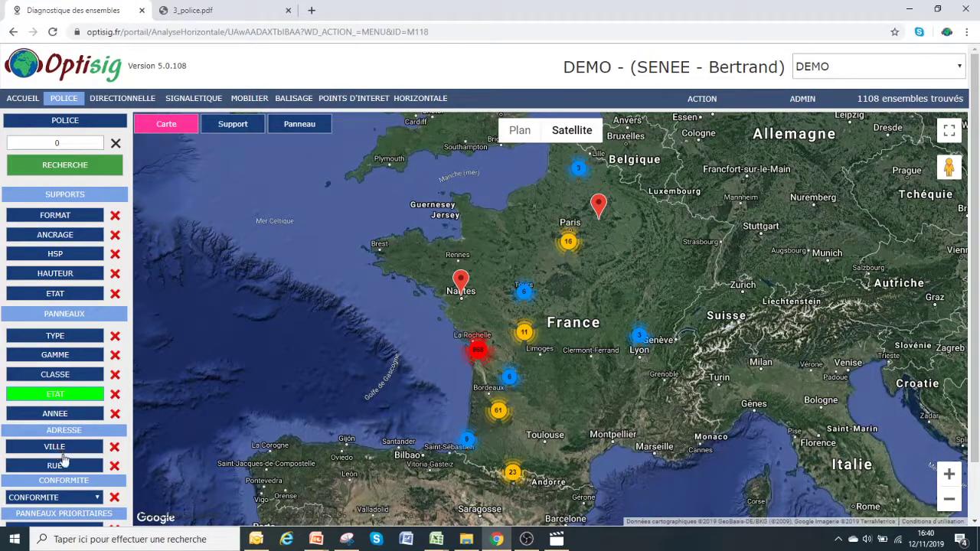
scroll(64, 461, "down", 2)
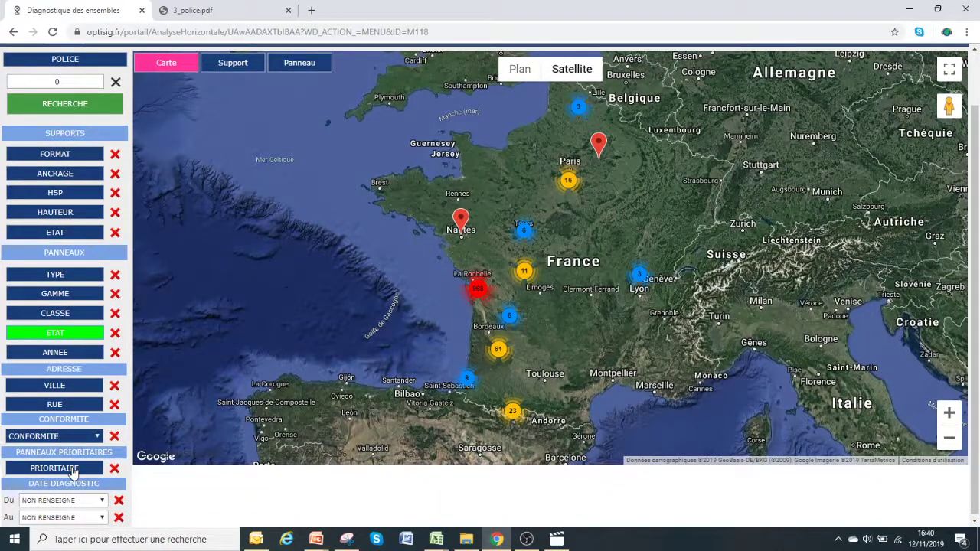
scroll(113, 318, "up", 2)
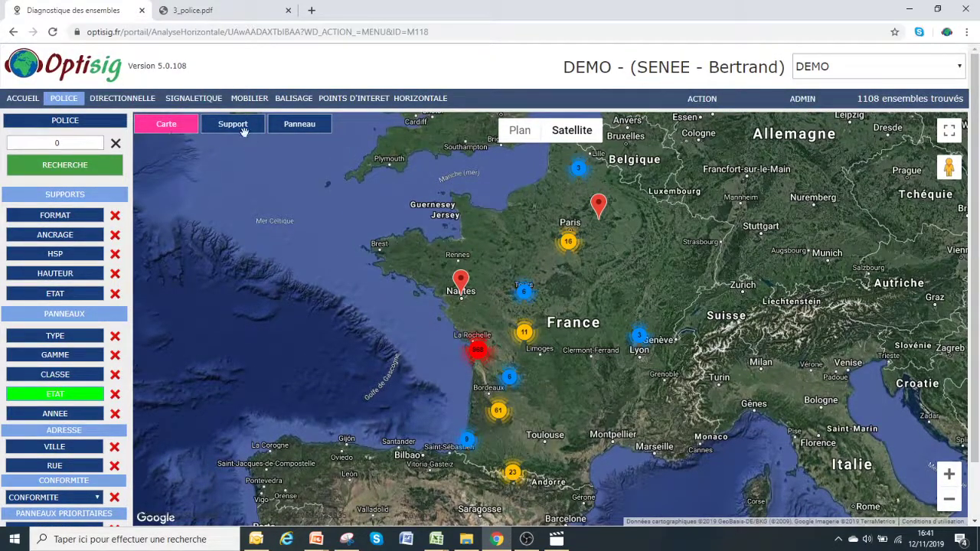
left_click(307, 126)
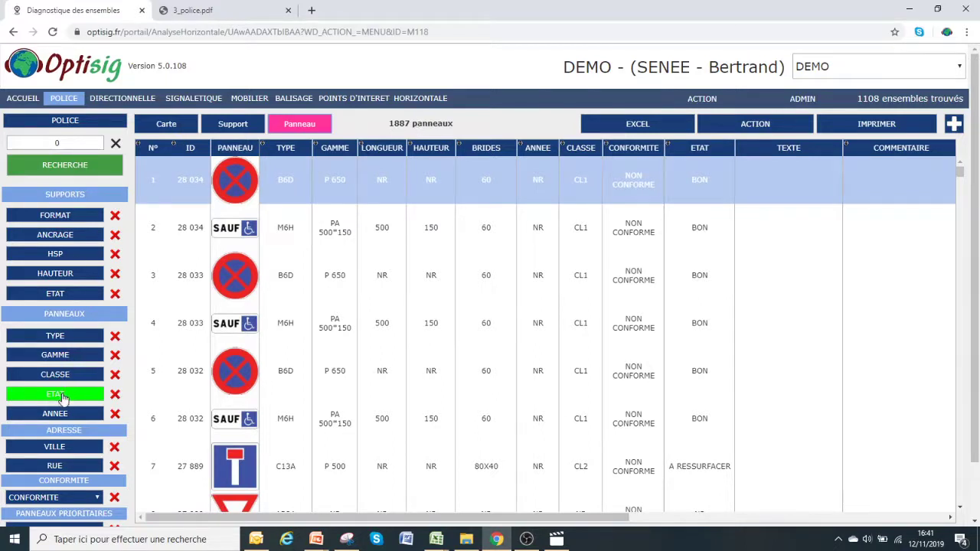
left_click(97, 169)
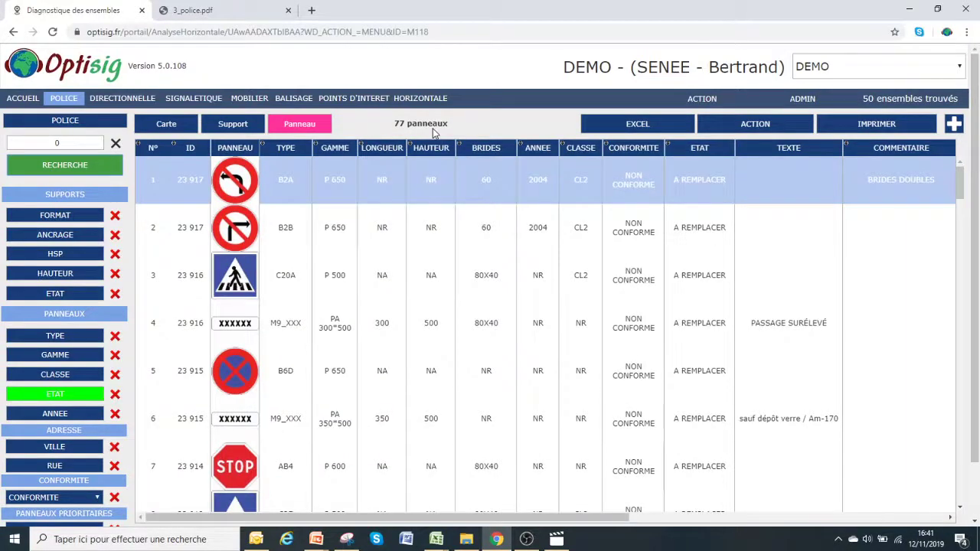
Open the assembly sheet of the first listed panel and examine its photos, location, support and panels
left_click(397, 183)
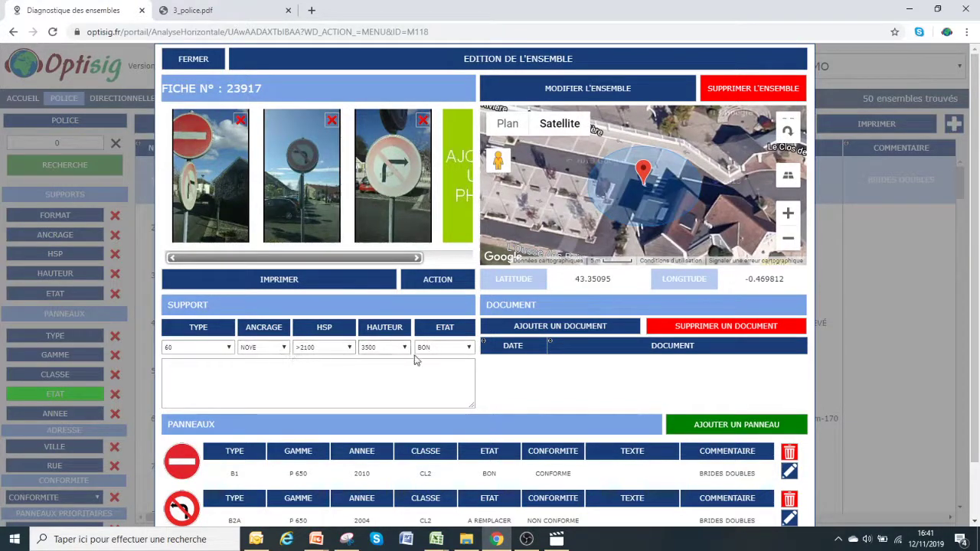
scroll(628, 452, "down", 1)
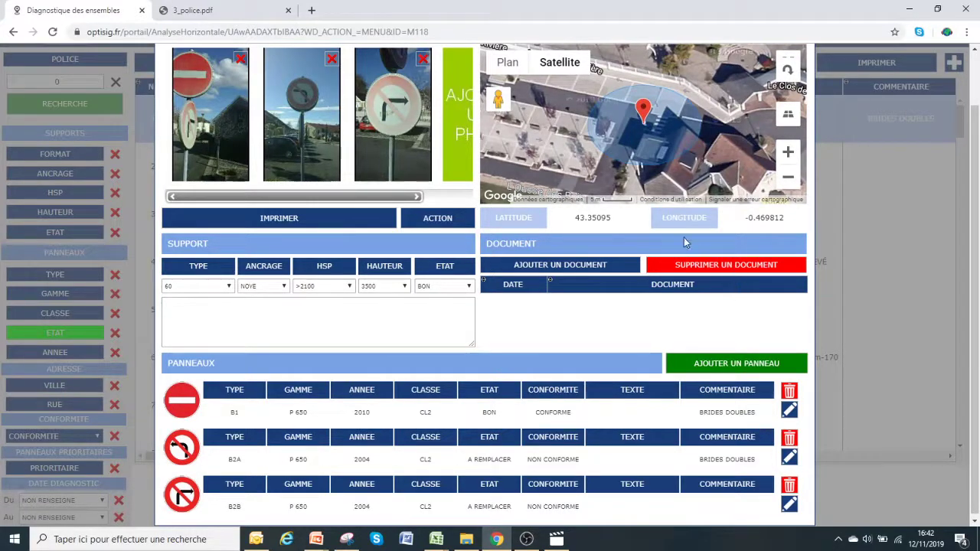
scroll(683, 238, "up", 2)
Generate and check the printable PDF of the assembly sheet, and close the sheet in the portal
left_click(299, 280)
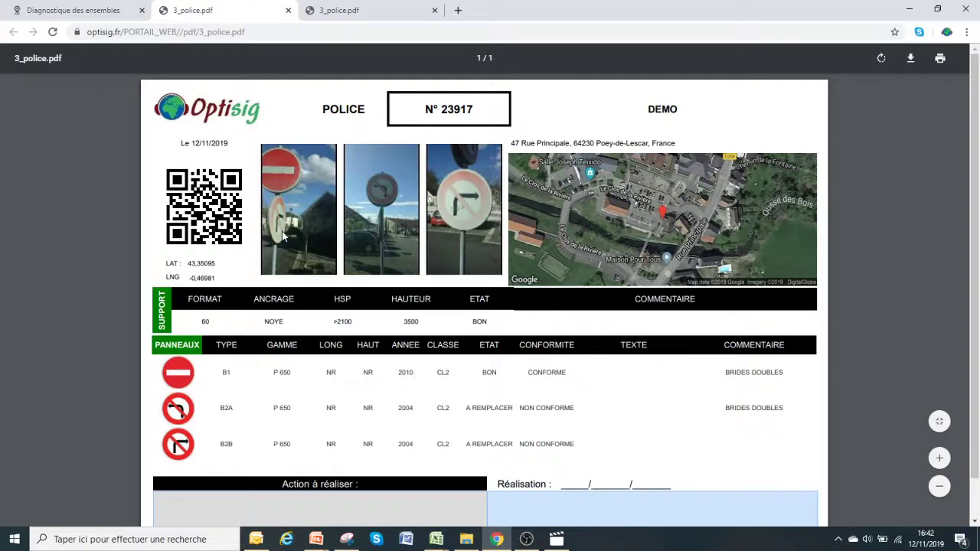
scroll(284, 237, "down", 1)
scroll(284, 238, "up", 1)
left_click(89, 13)
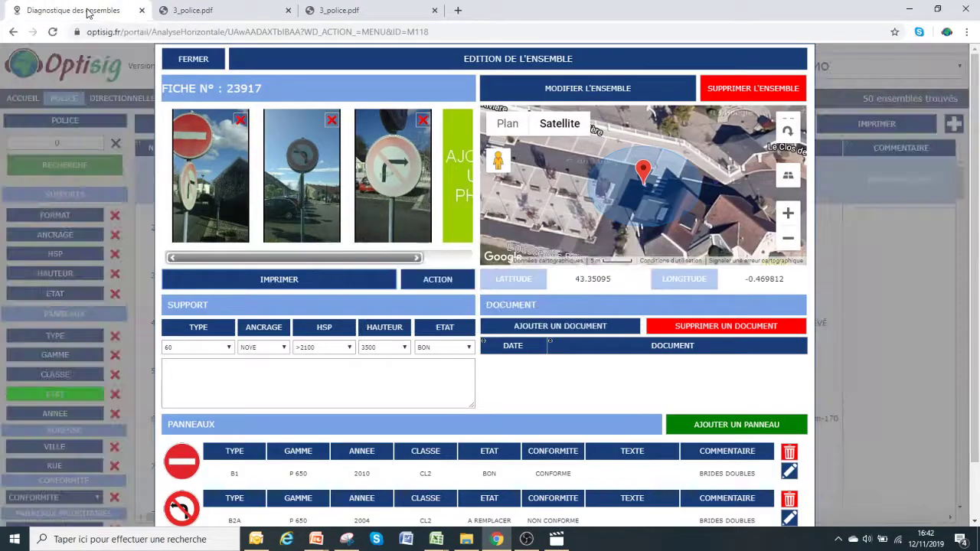
left_click(184, 59)
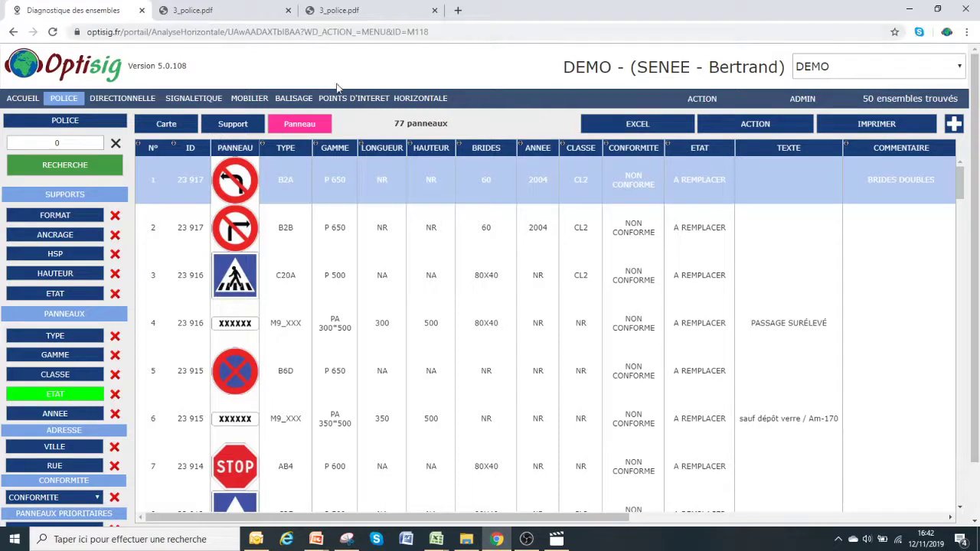
Open the horizontal signage map and show the Brive-la-Gaillarde area in satellite view
left_click(418, 100)
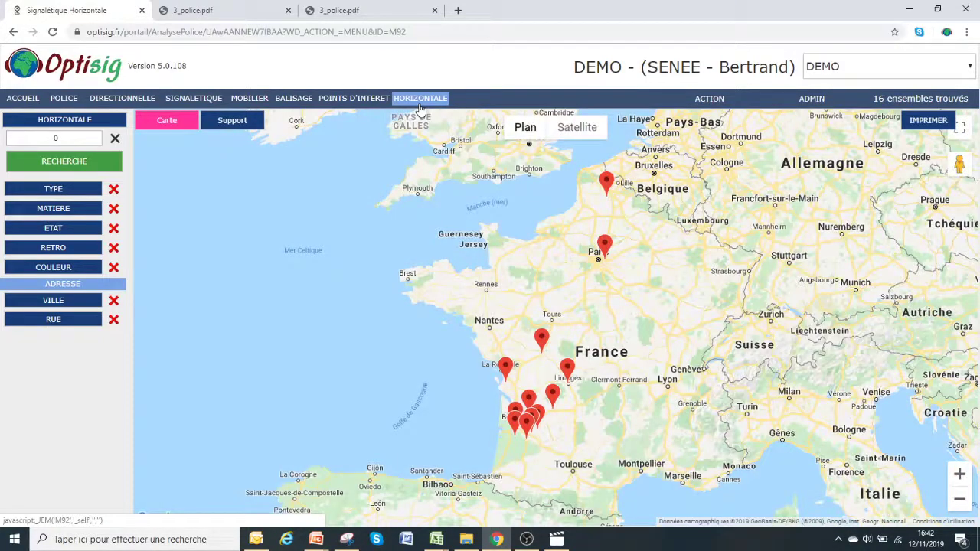
scroll(561, 386, "up", 1)
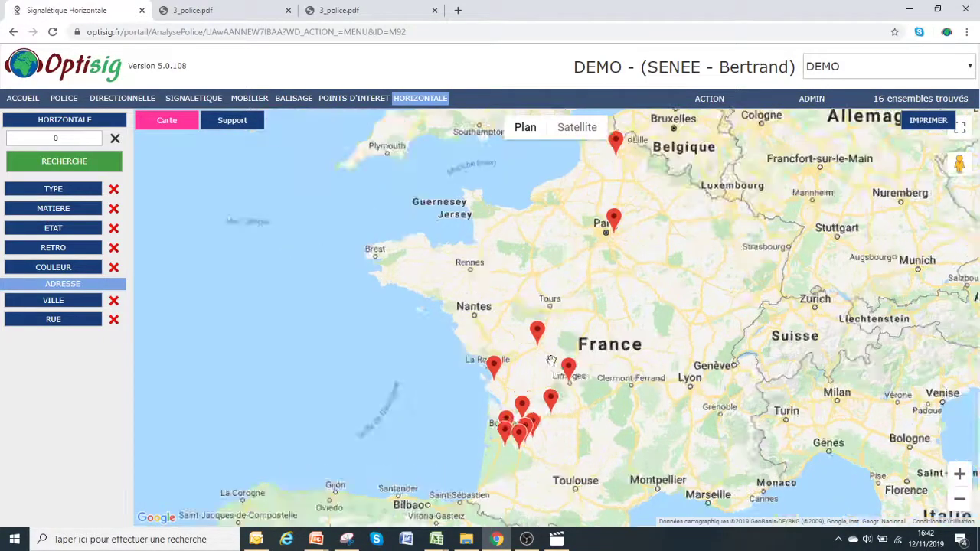
scroll(509, 383, "up", 2)
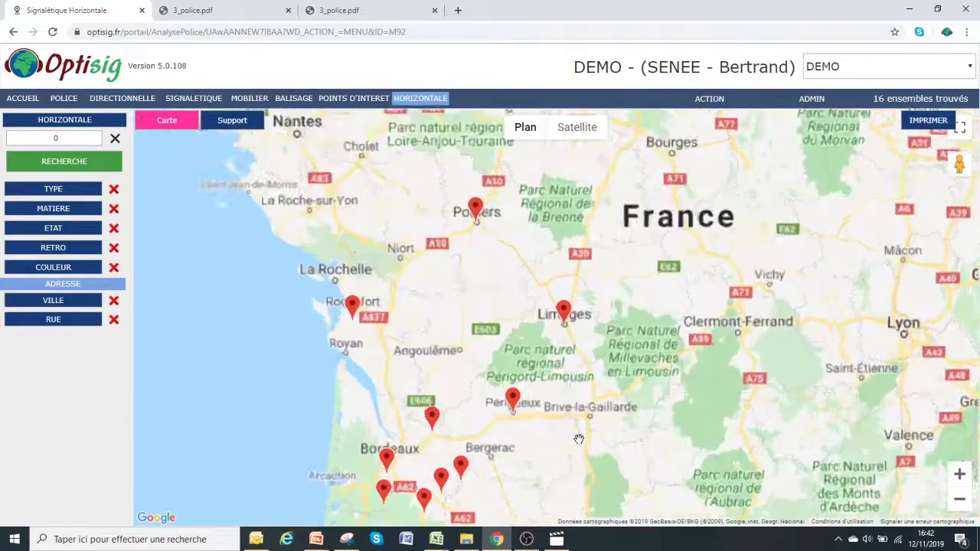
scroll(527, 379, "up", 1)
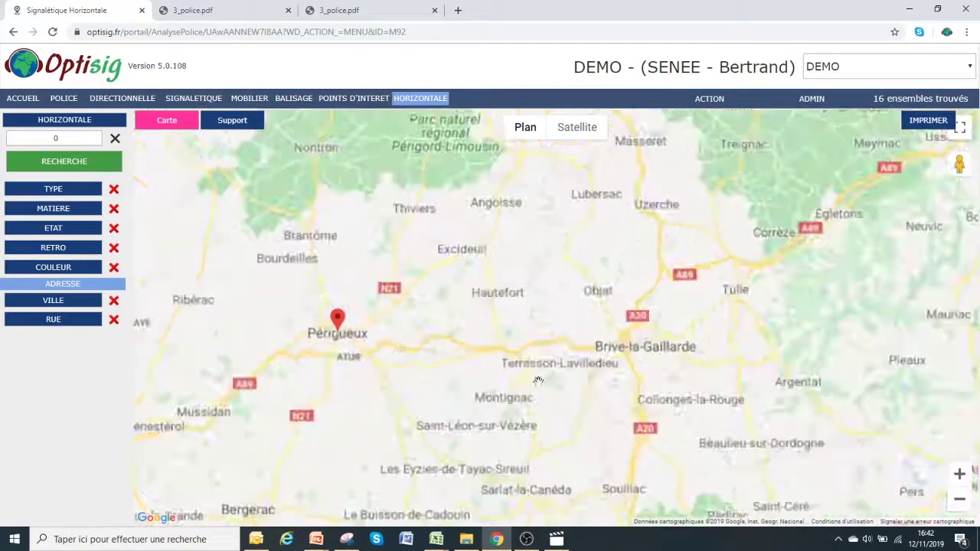
scroll(619, 357, "up", 1)
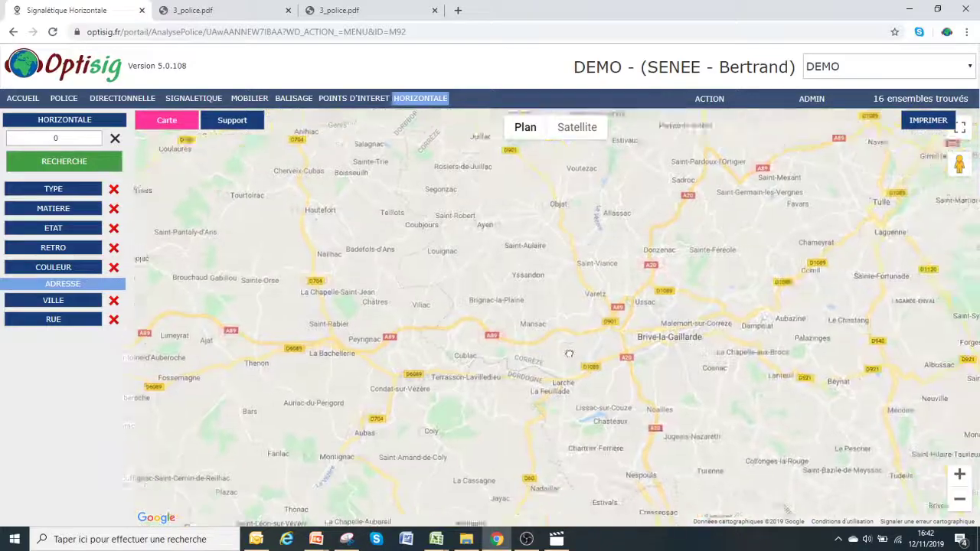
scroll(608, 361, "up", 2)
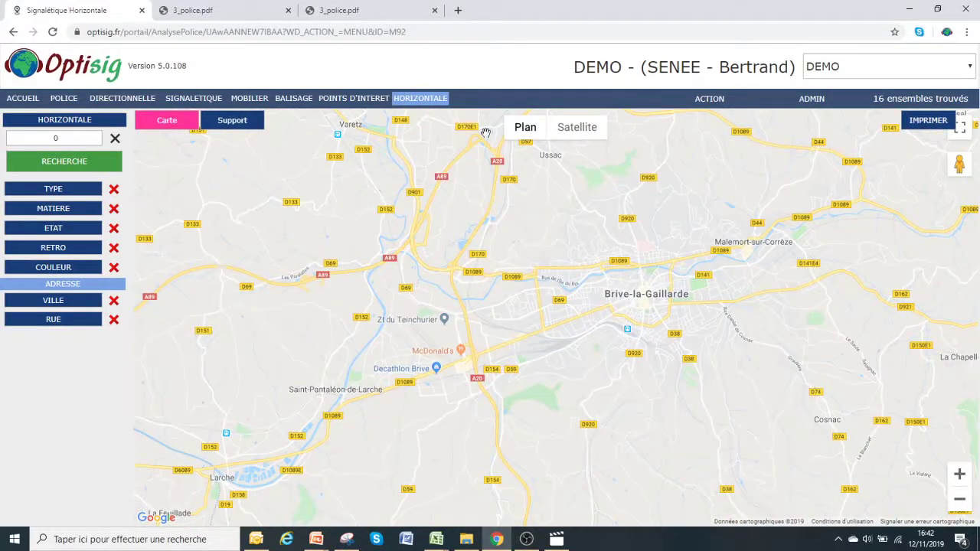
left_click(580, 130)
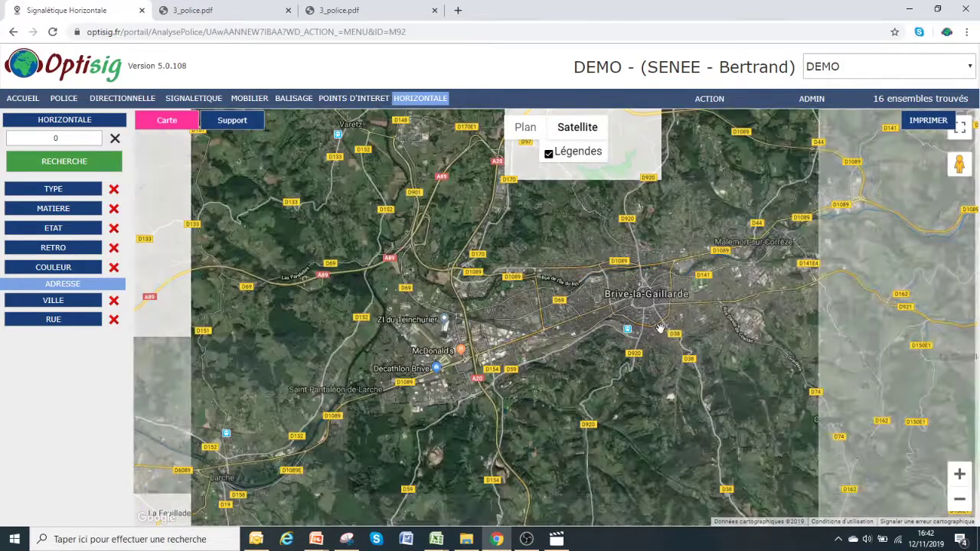
Start a new horizontal assembly on the pedestrian crossing of Avenue Poincaré, just north of Rue Marcellin Berthelot near La Poste
scroll(654, 319, "up", 3)
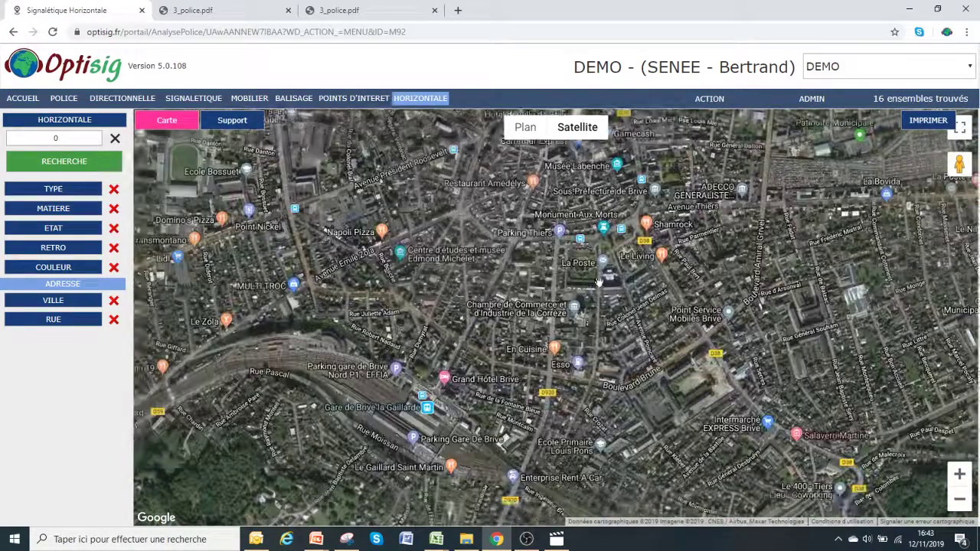
left_click_drag(602, 265, 569, 353)
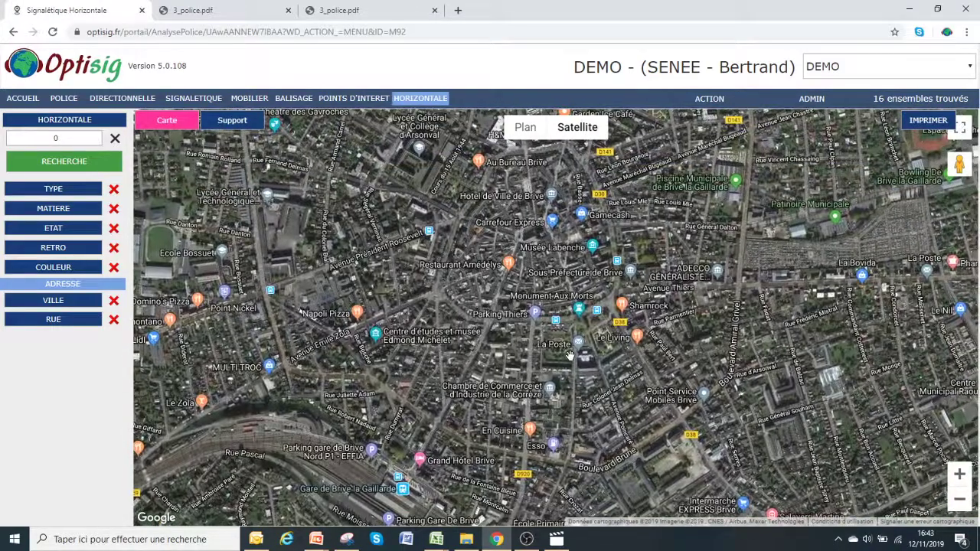
scroll(569, 353, "up", 1)
scroll(569, 353, "up", 2)
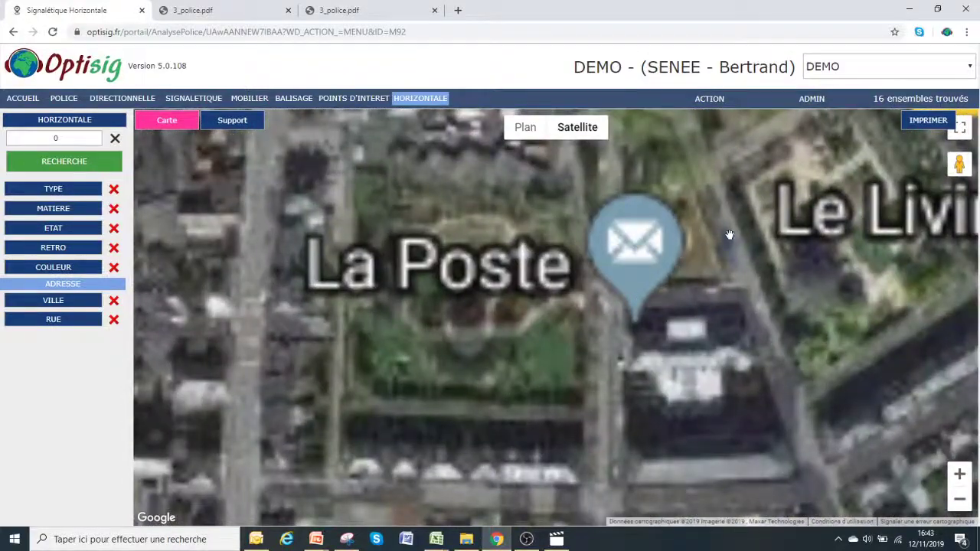
left_click_drag(720, 236, 694, 240)
left_click_drag(780, 461, 656, 374)
scroll(657, 373, "up", 1)
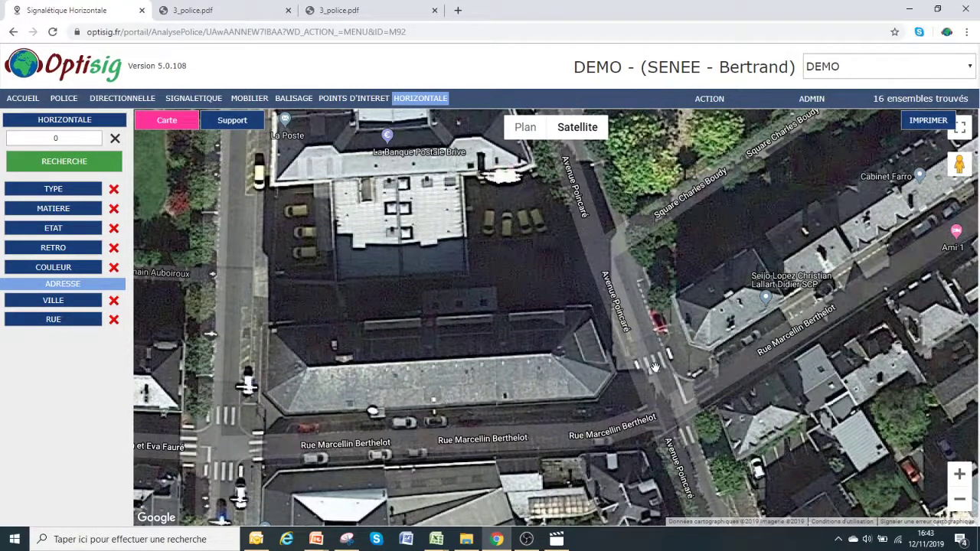
right_click(656, 370)
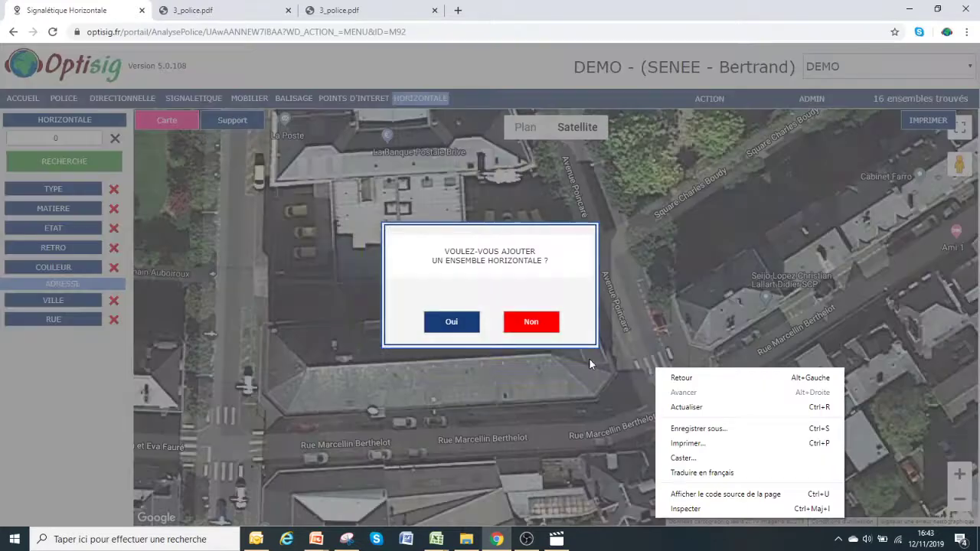
left_click(442, 327)
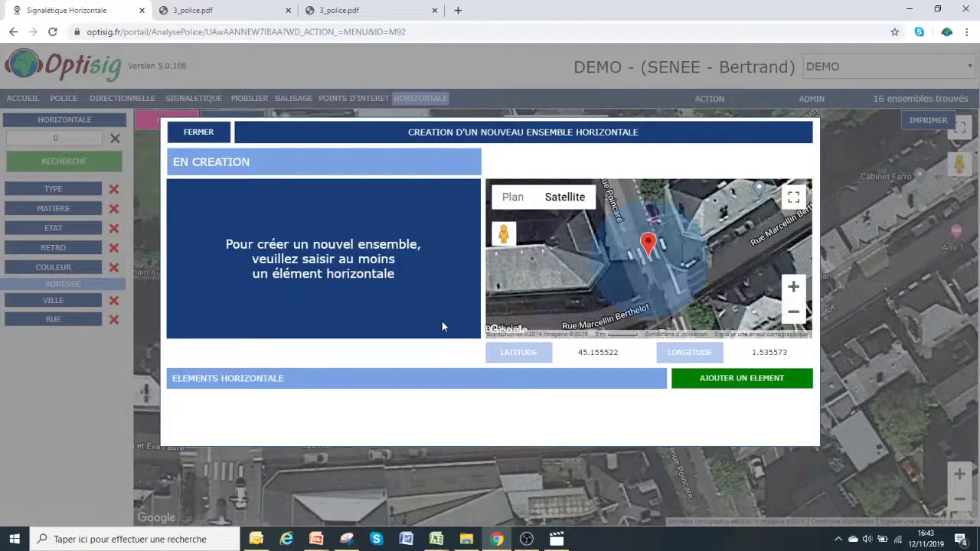
Add a PASSAGE PIETON element with material PEINTURE, retro option RETRO, unit NB BANDES and quantity 5
left_click(746, 379)
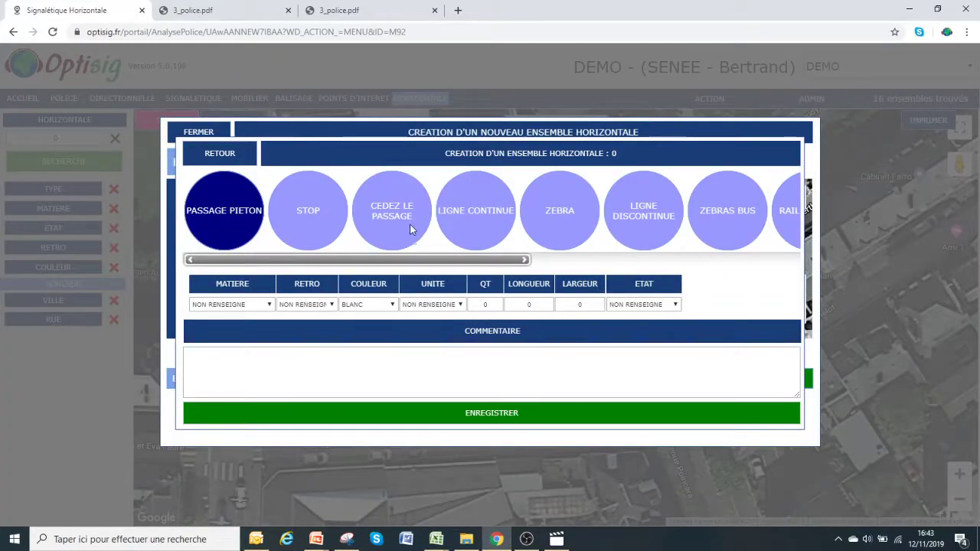
left_click(258, 306)
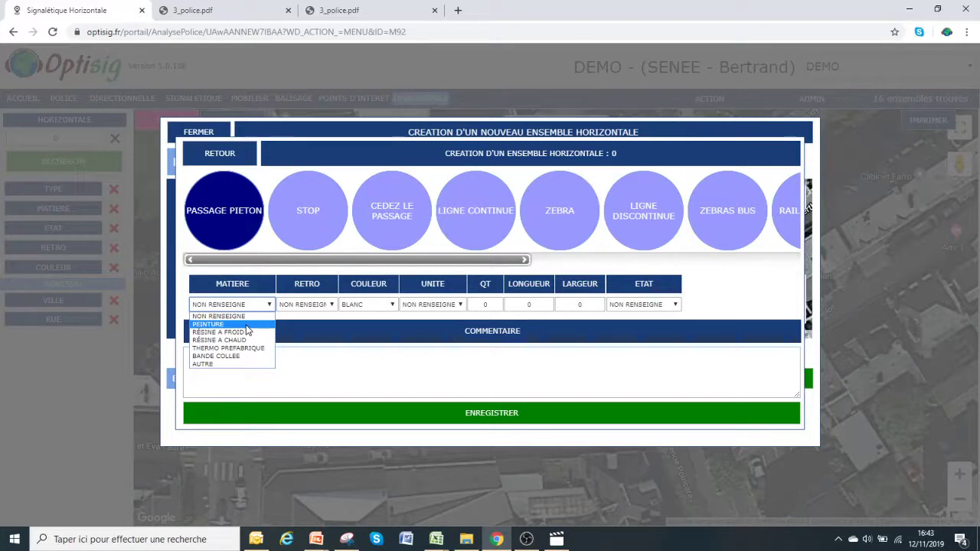
left_click(245, 326)
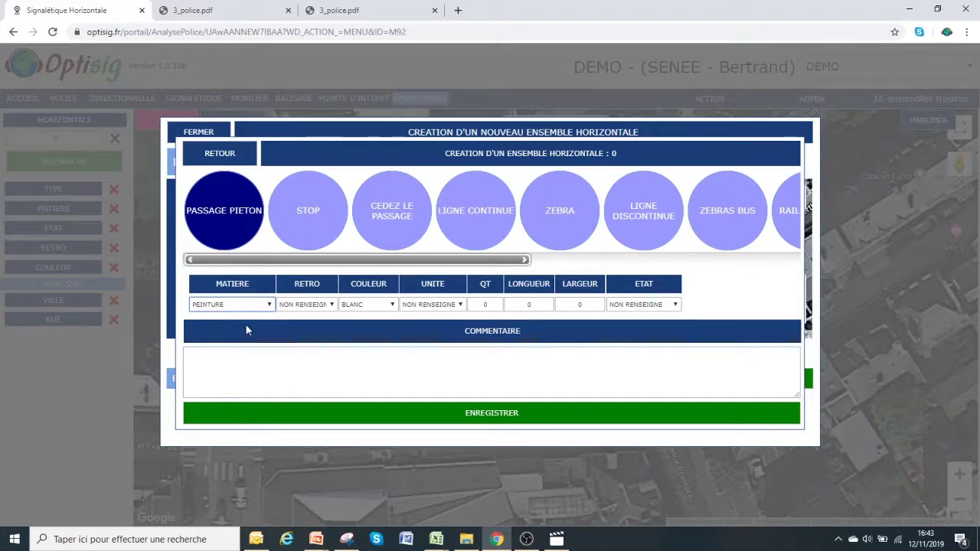
left_click(303, 306)
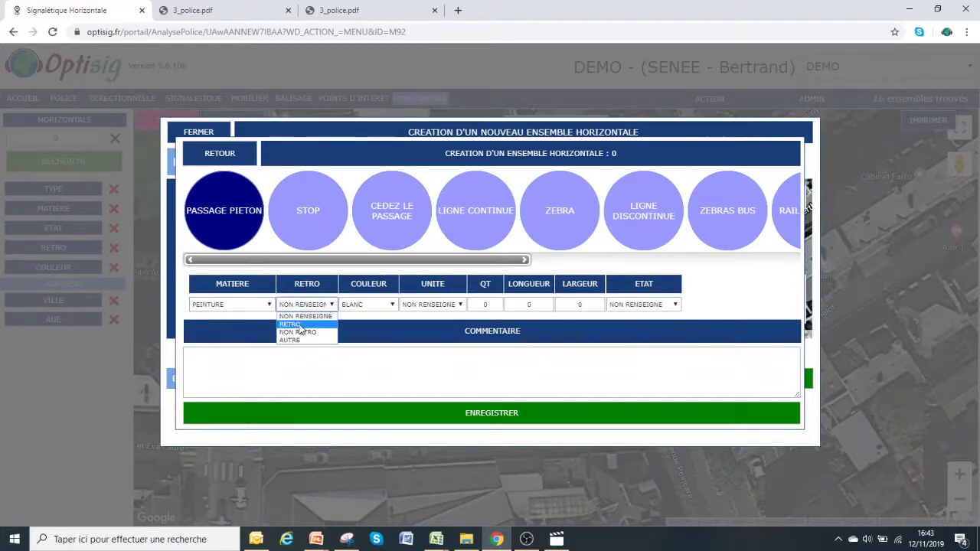
left_click(299, 324)
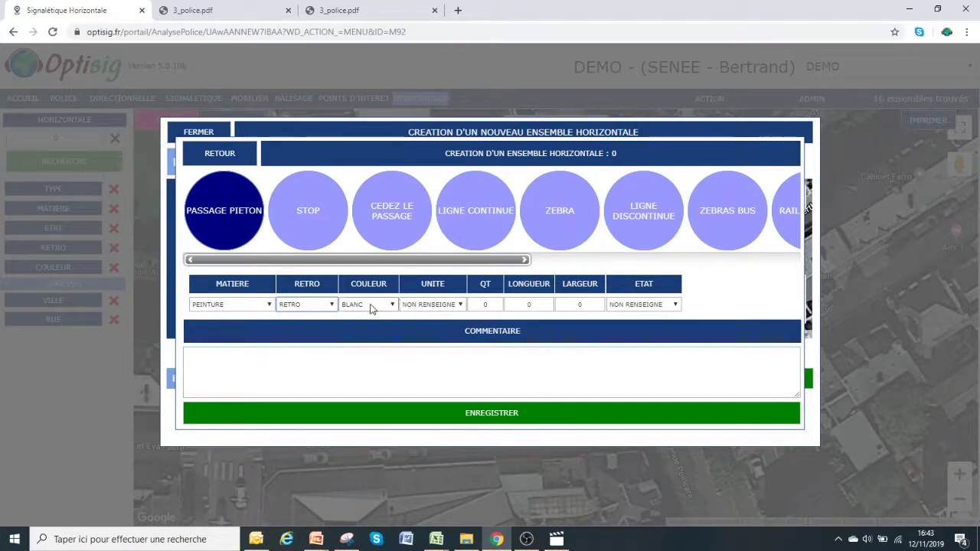
left_click(438, 305)
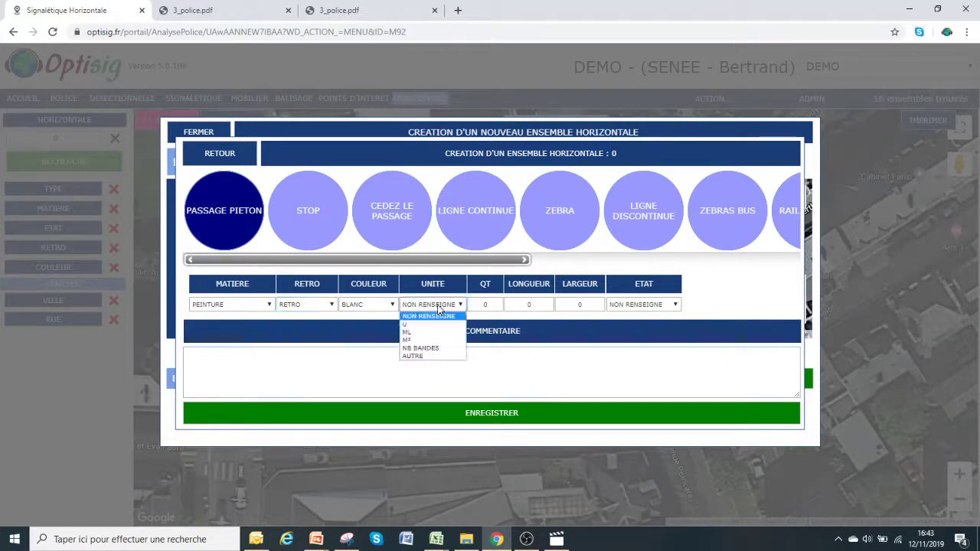
left_click(430, 348)
left_click(481, 303)
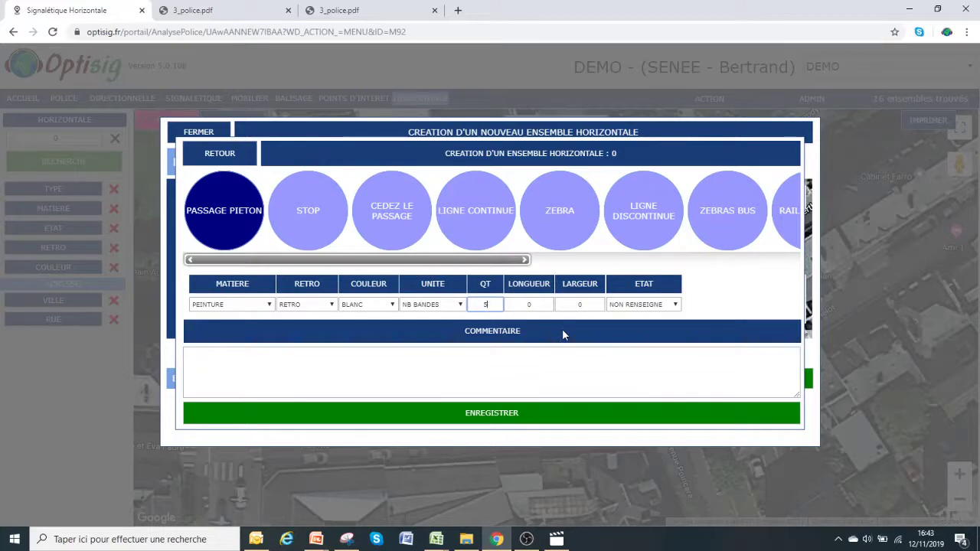
Set the crossing's length to 3000, width to 50 and state to A REPEINDRE, and save and close the assembly
left_click(530, 303)
type("3000")
left_click(579, 303)
type("50")
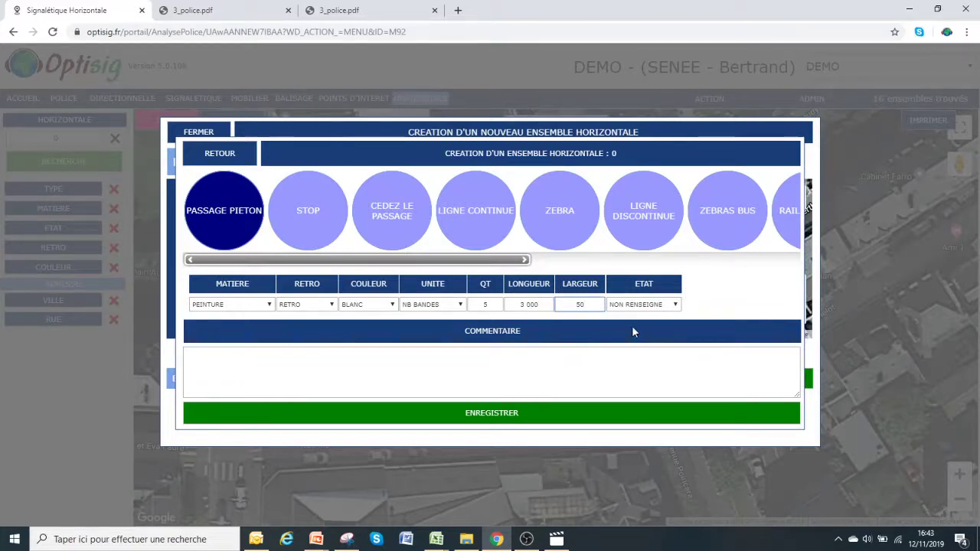
left_click(666, 305)
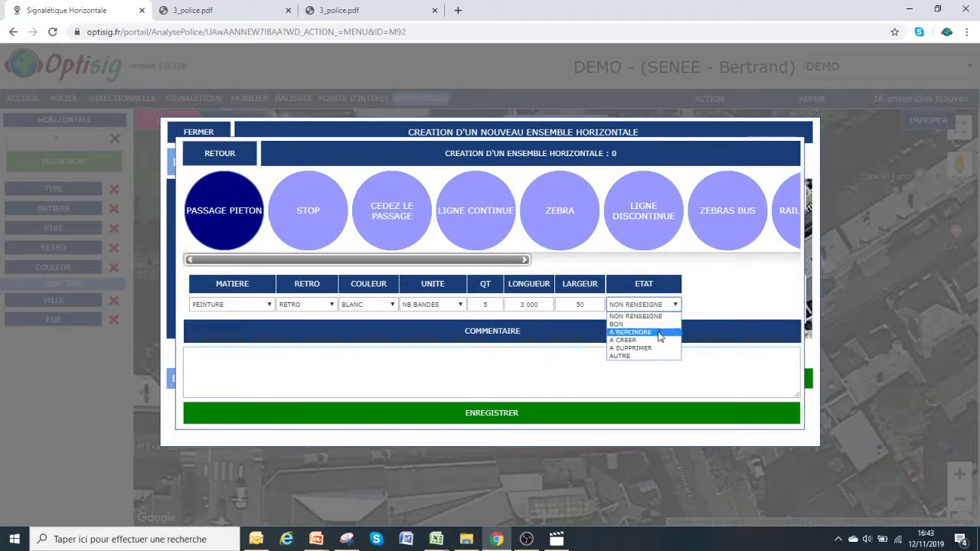
left_click(660, 332)
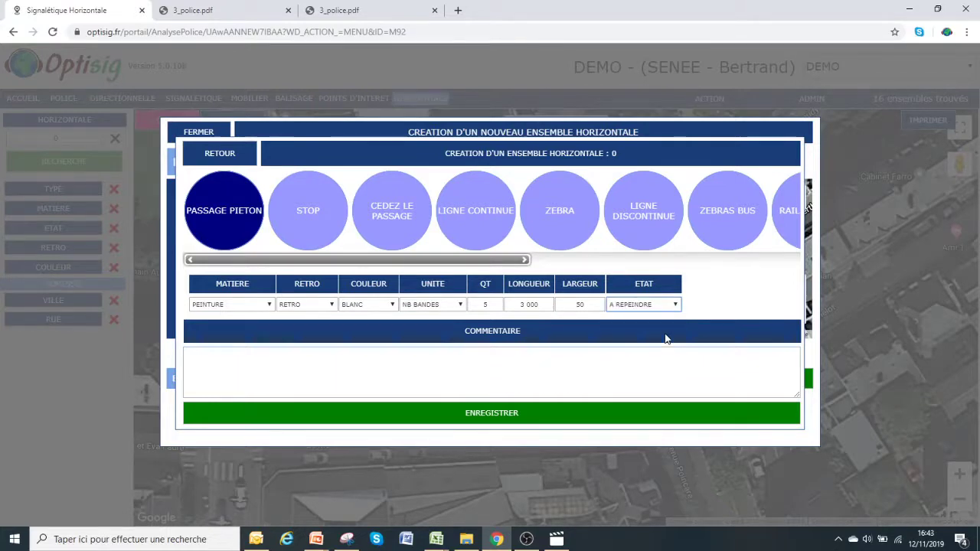
left_click(462, 417)
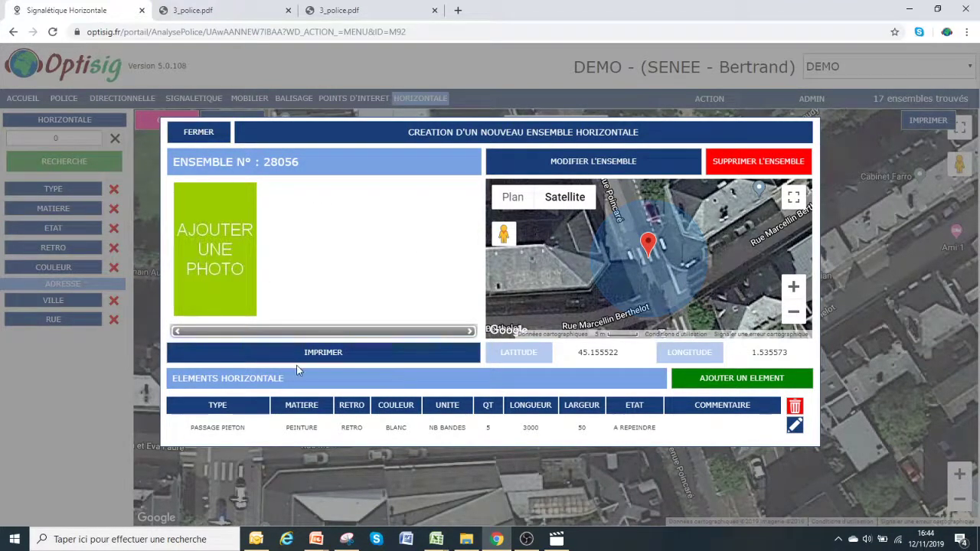
left_click(199, 133)
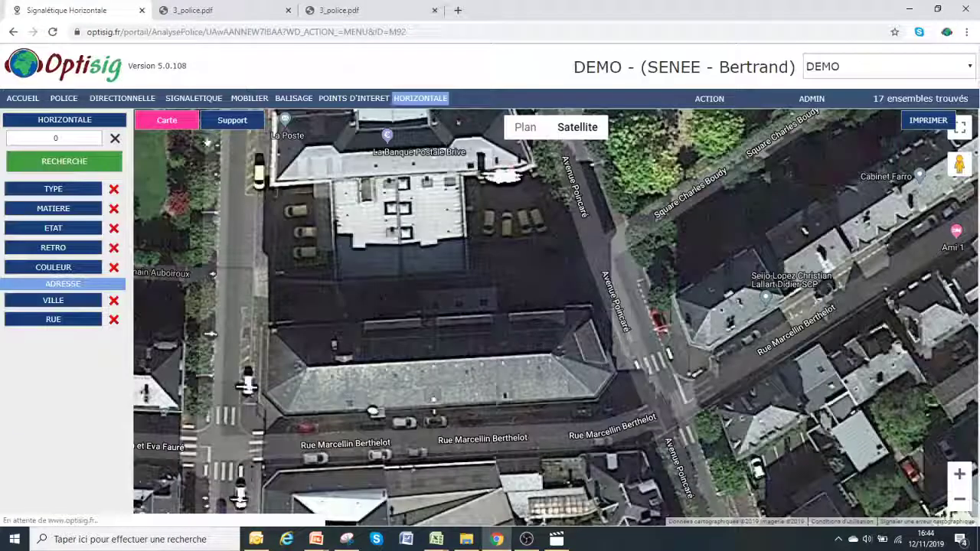